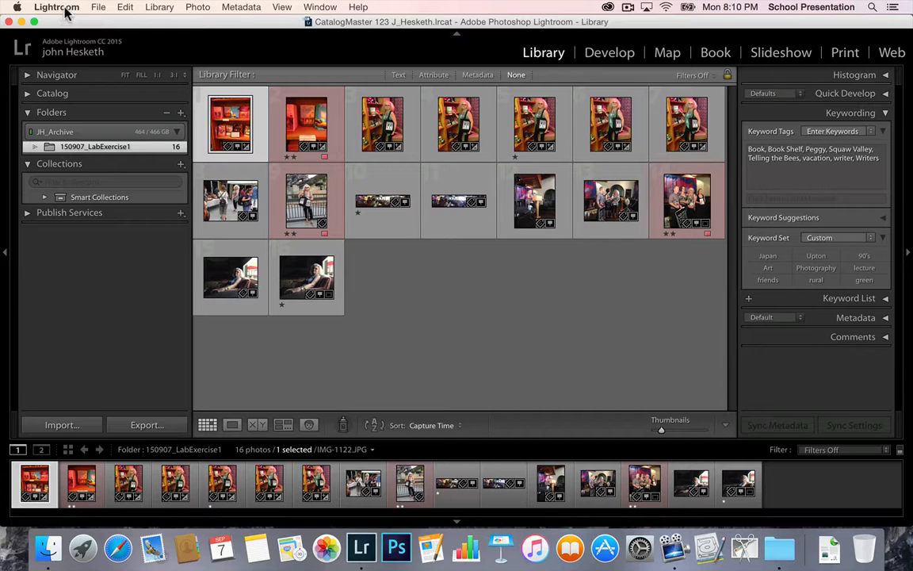
Open the General preferences and choose Load most recent catalog as the startup catalog option
left_click(57, 7)
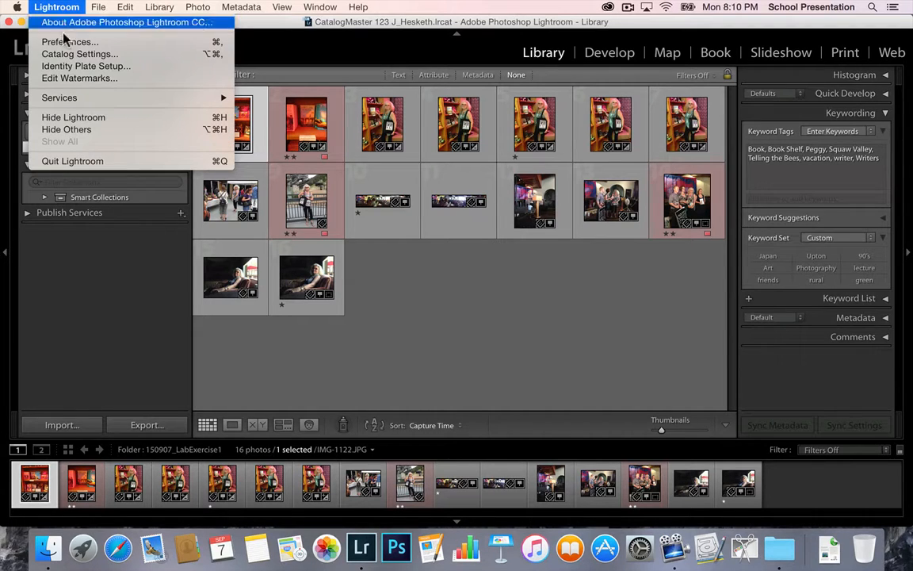
left_click(68, 42)
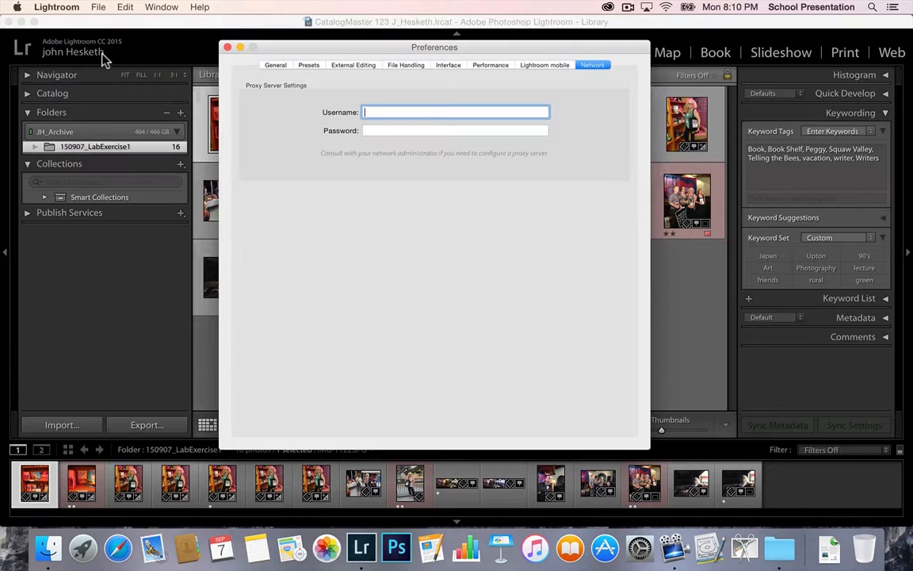
left_click(276, 66)
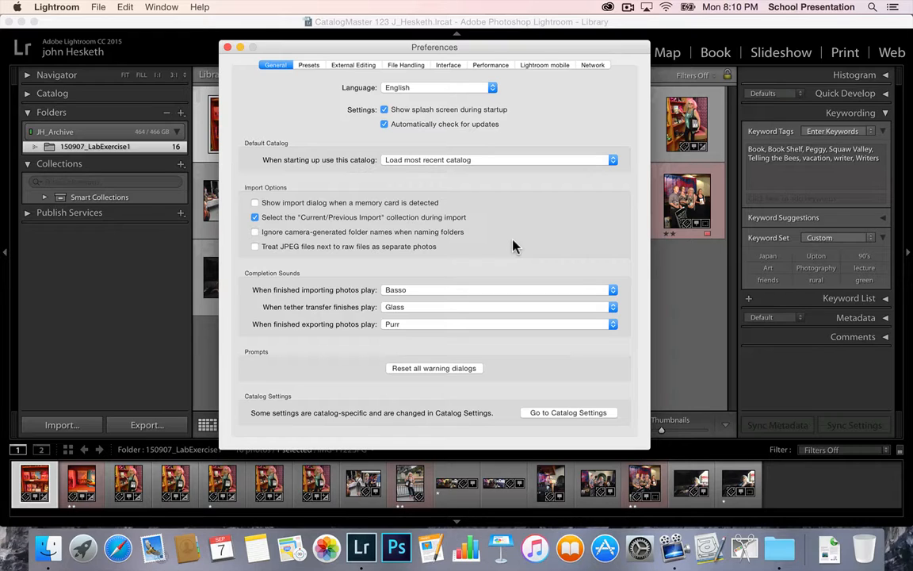
left_click(469, 162)
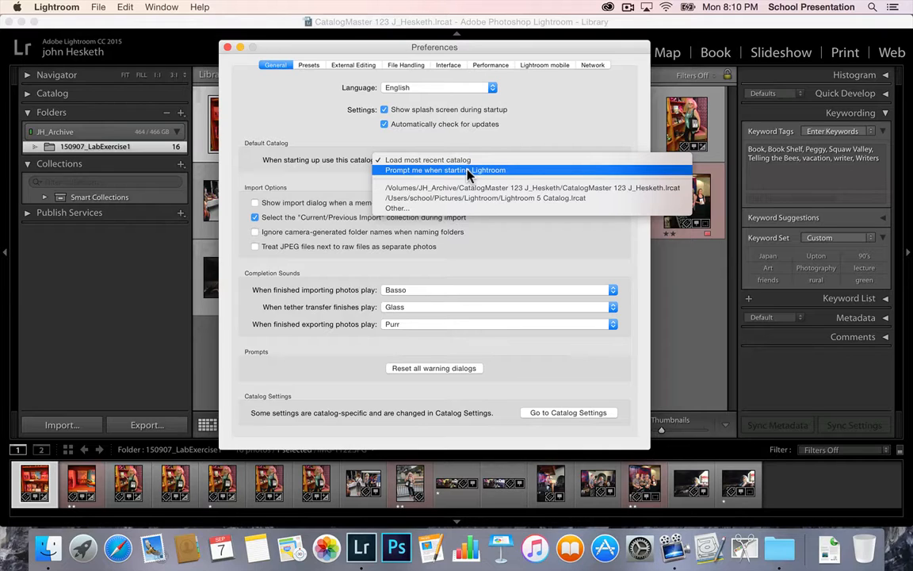
left_click(467, 160)
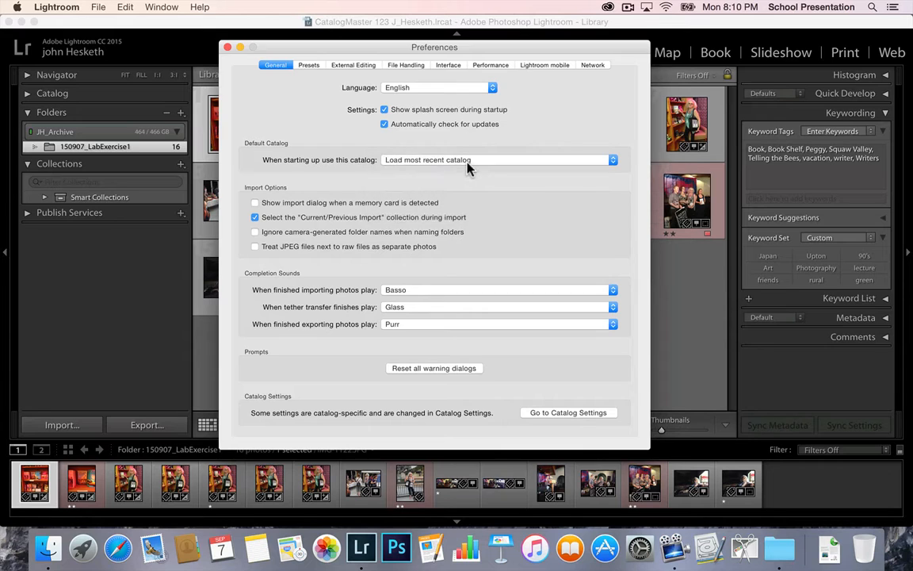
Try the startup catalog option Prompt me when starting Lightroom and return it to Load most recent catalog
left_click(467, 167)
left_click(468, 176)
left_click(473, 160)
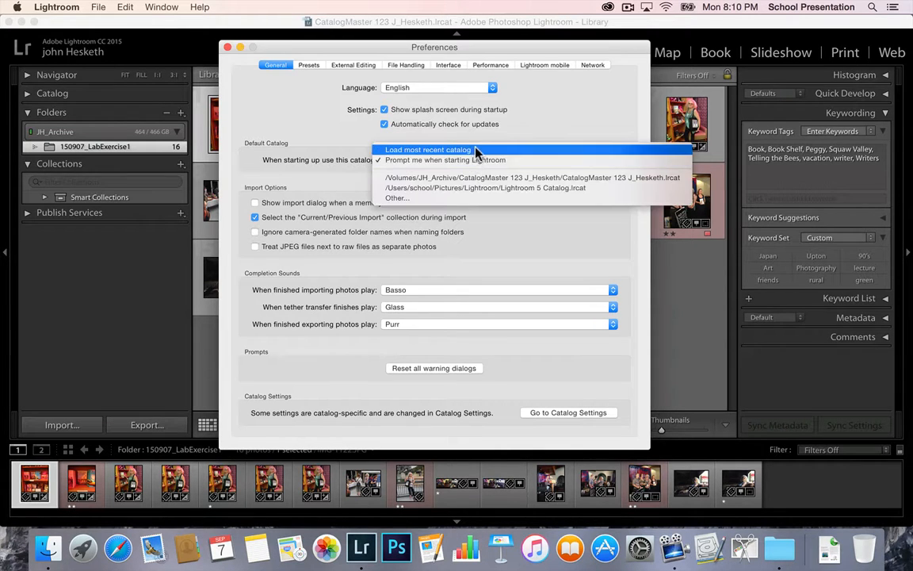
left_click(475, 151)
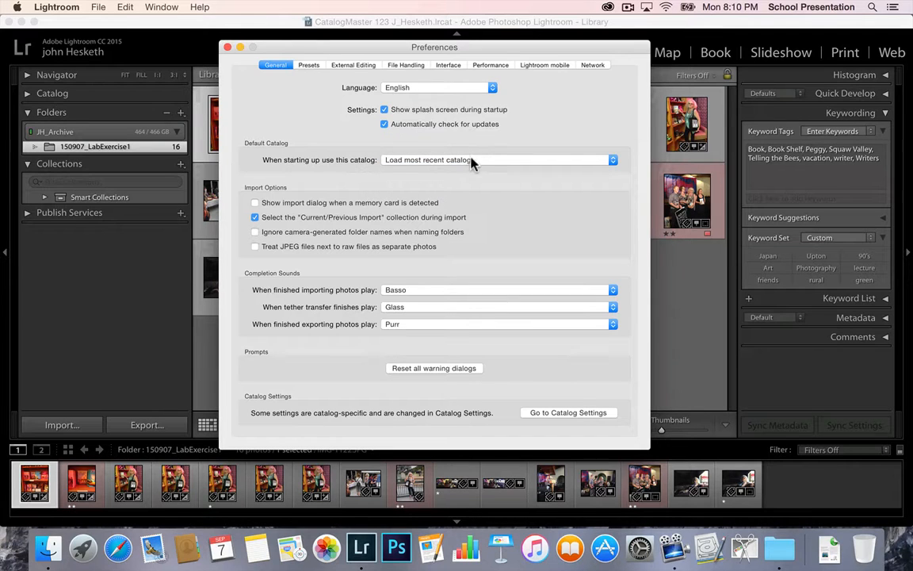
left_click(474, 160)
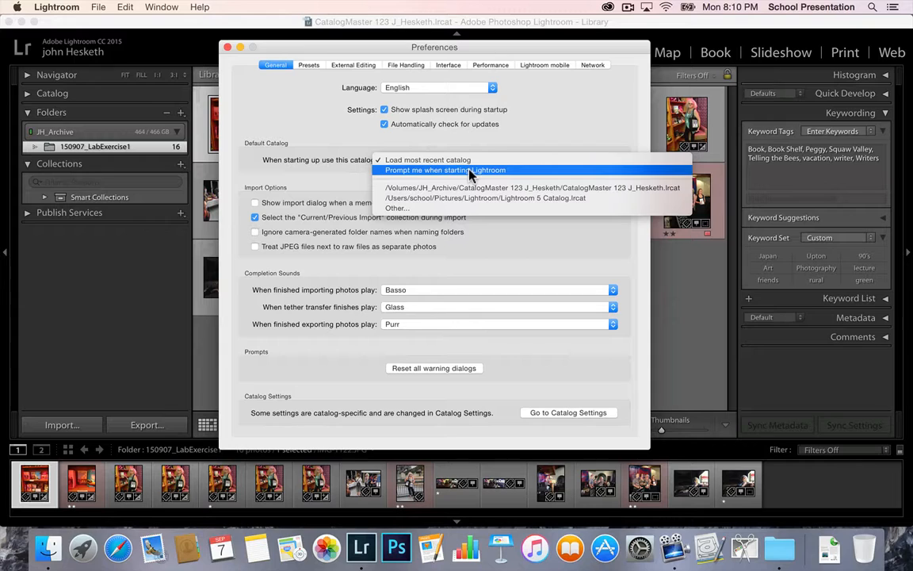
left_click(472, 171)
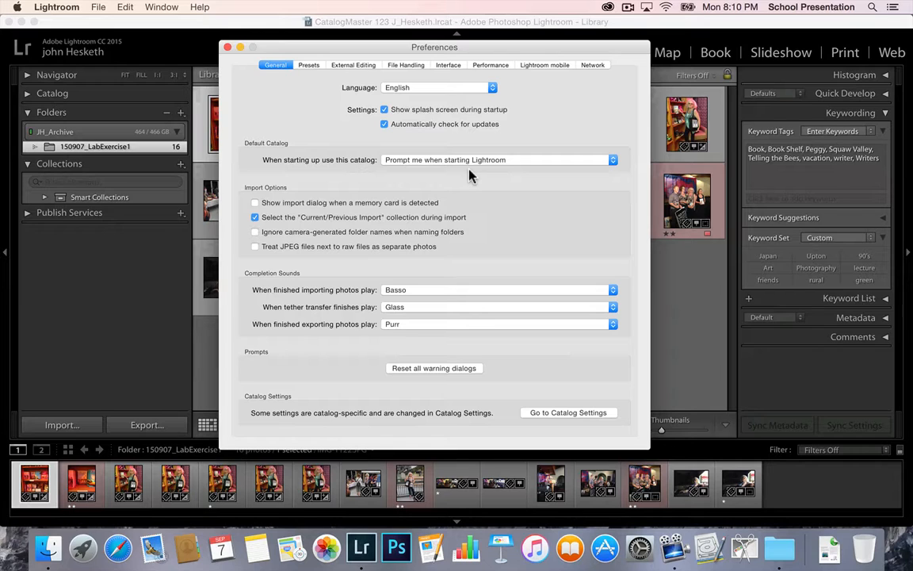
left_click(471, 161)
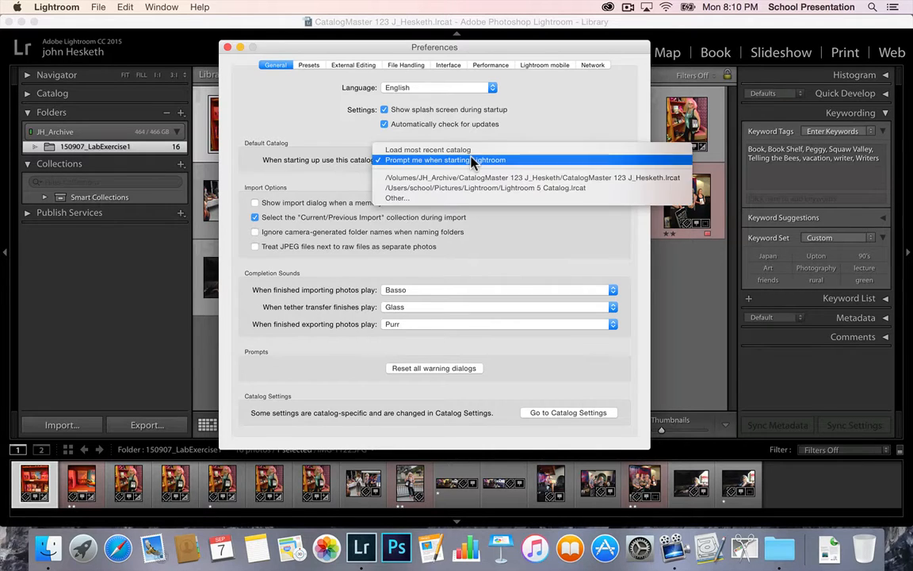
left_click(472, 148)
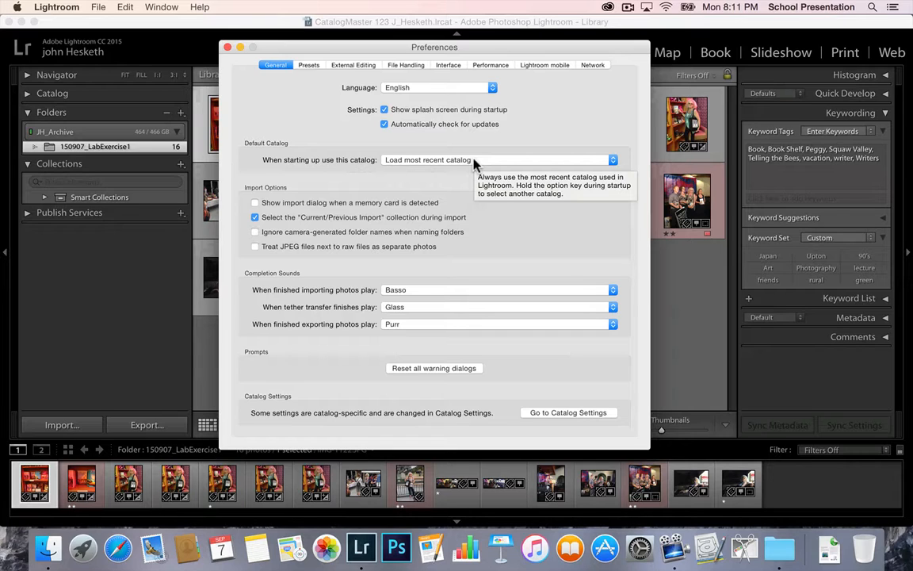
Set the startup catalog option to Prompt me when starting Lightroom and show the Presets preferences
left_click(473, 162)
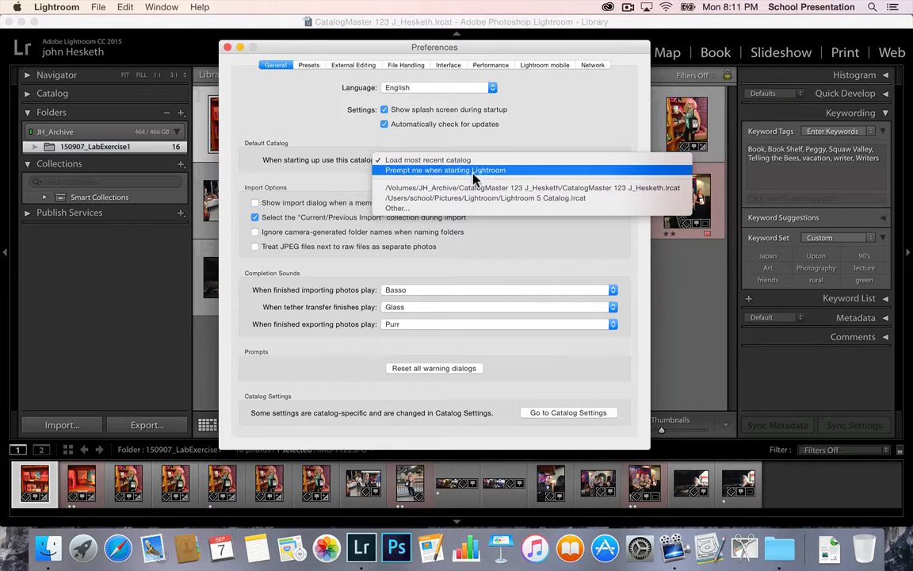
left_click(474, 175)
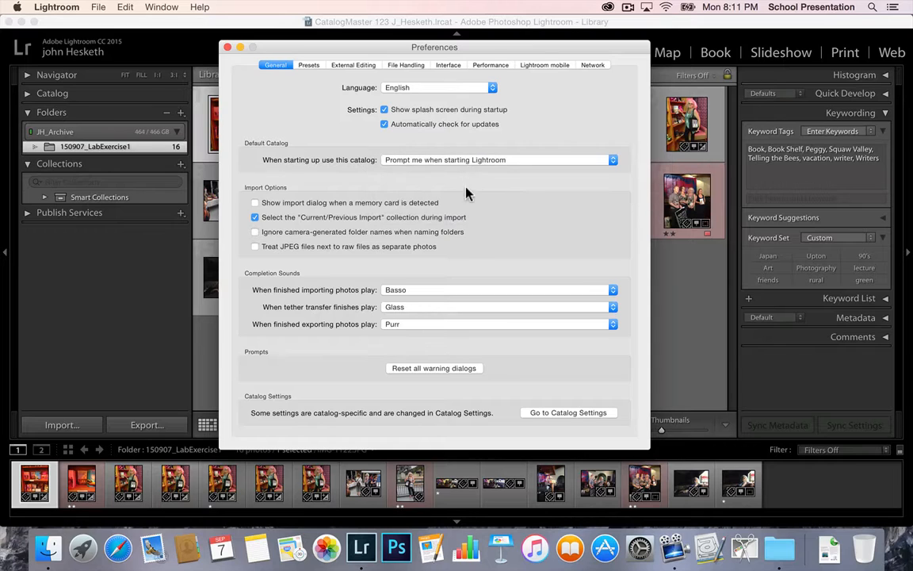
left_click(306, 65)
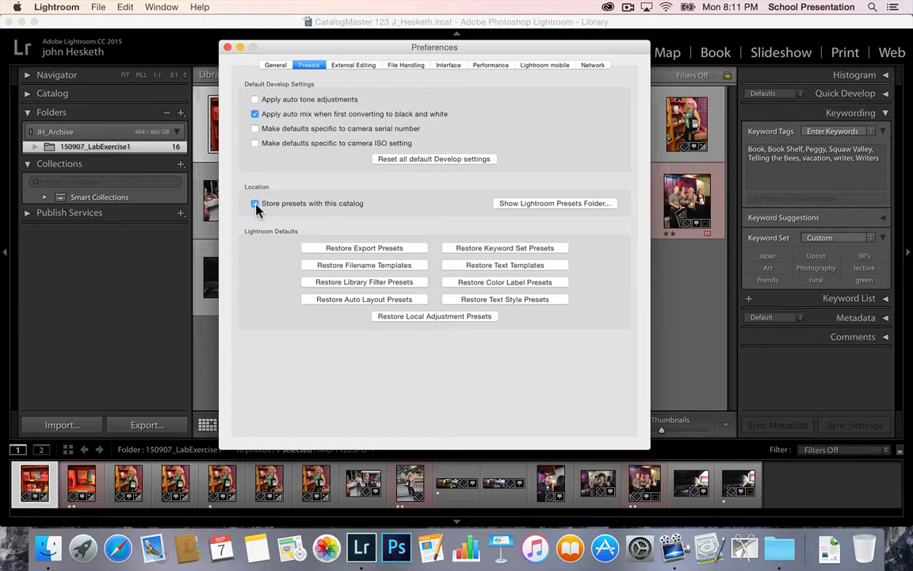
Configure external editing in Photoshop with PSD file format, AdobeRGB (1998) color space and 8 bits/component
left_click(353, 66)
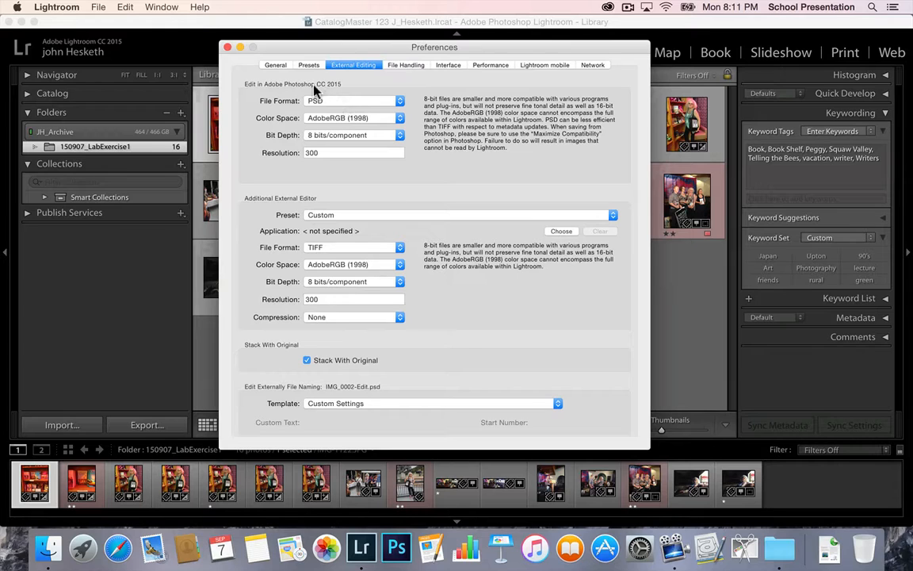
left_click(344, 107)
left_click(352, 101)
left_click(363, 118)
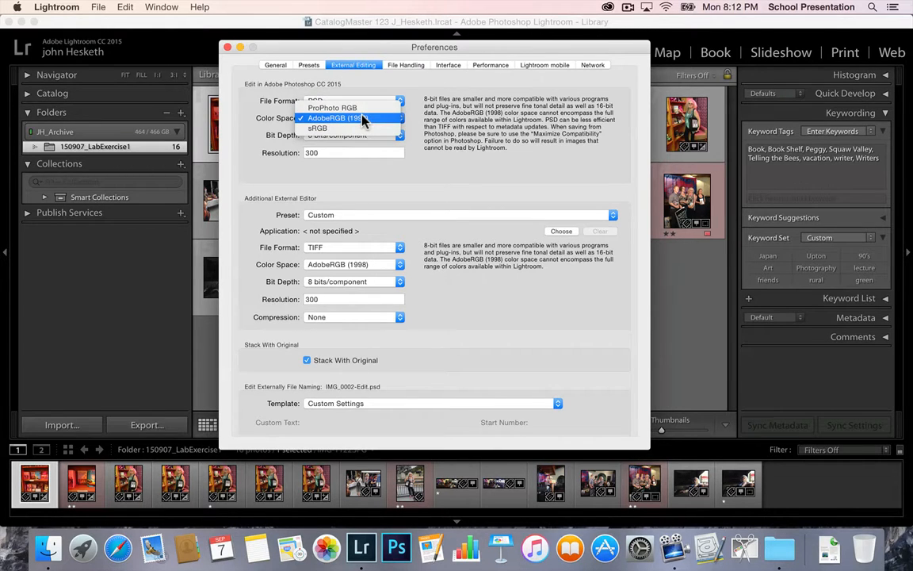
left_click(363, 118)
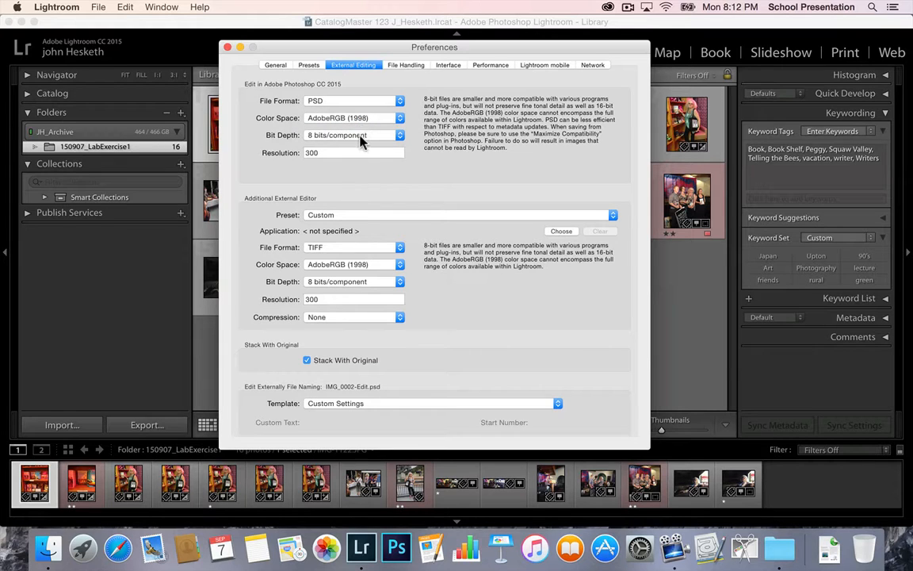
left_click(361, 138)
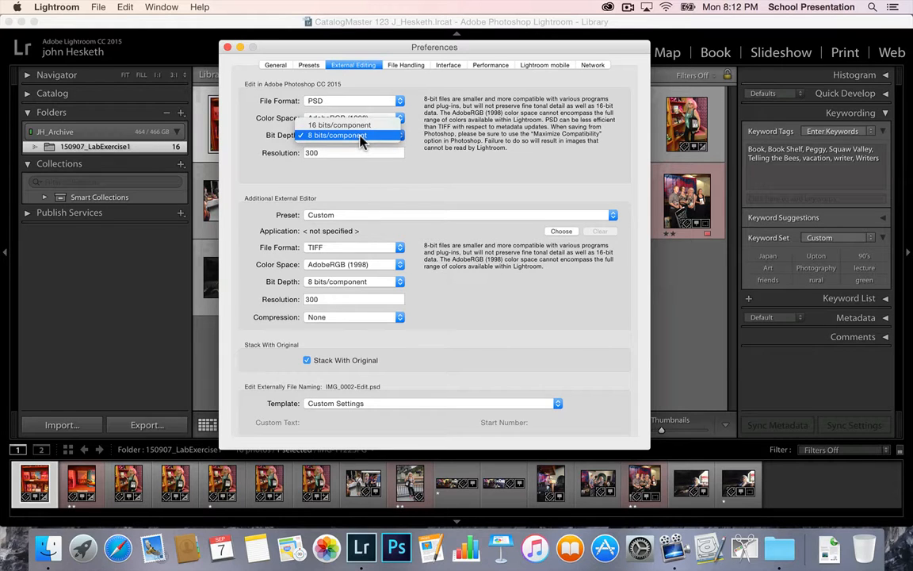
left_click(360, 138)
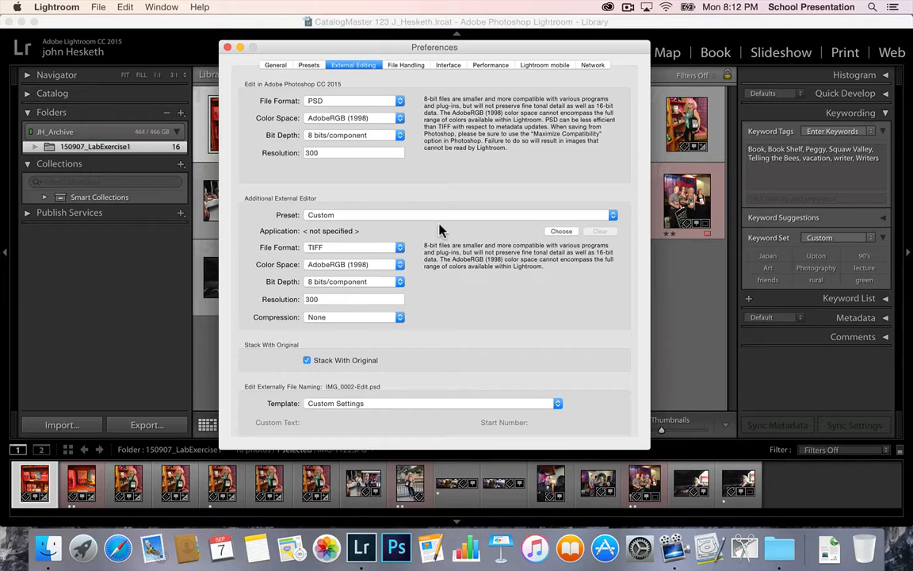
Configure the additional external editor with TIFF format, AdobeRGB (1998) color space, 8 bits/component and compression None
left_click(389, 250)
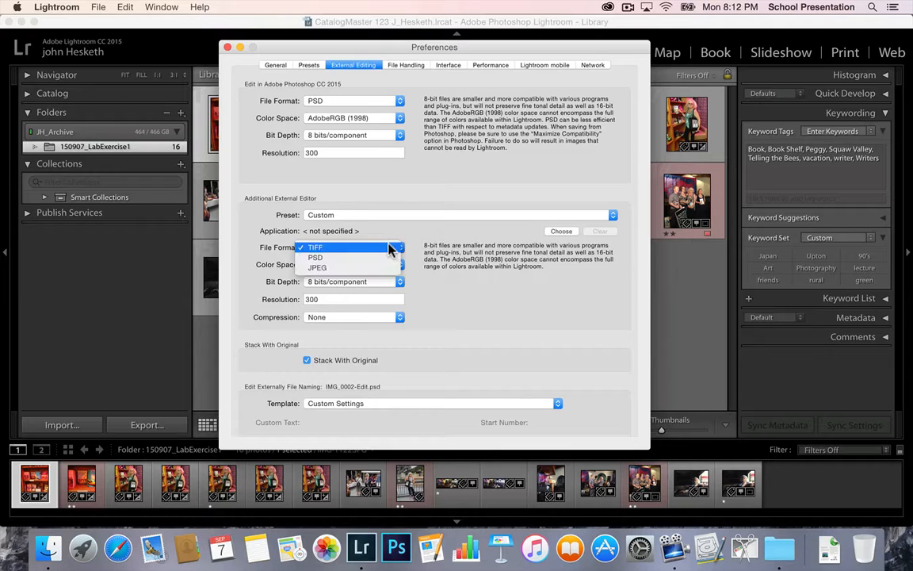
left_click(389, 249)
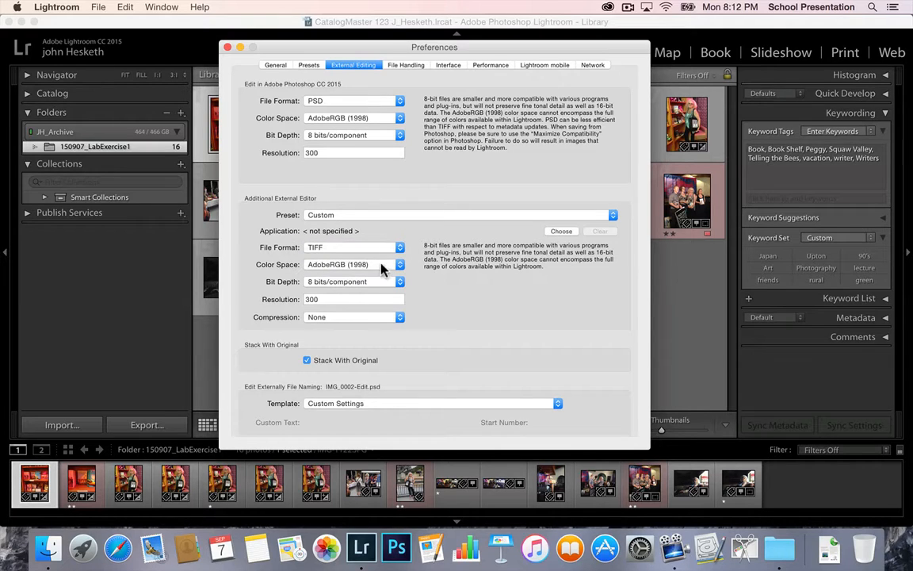
left_click(380, 267)
left_click(389, 241)
left_click(384, 248)
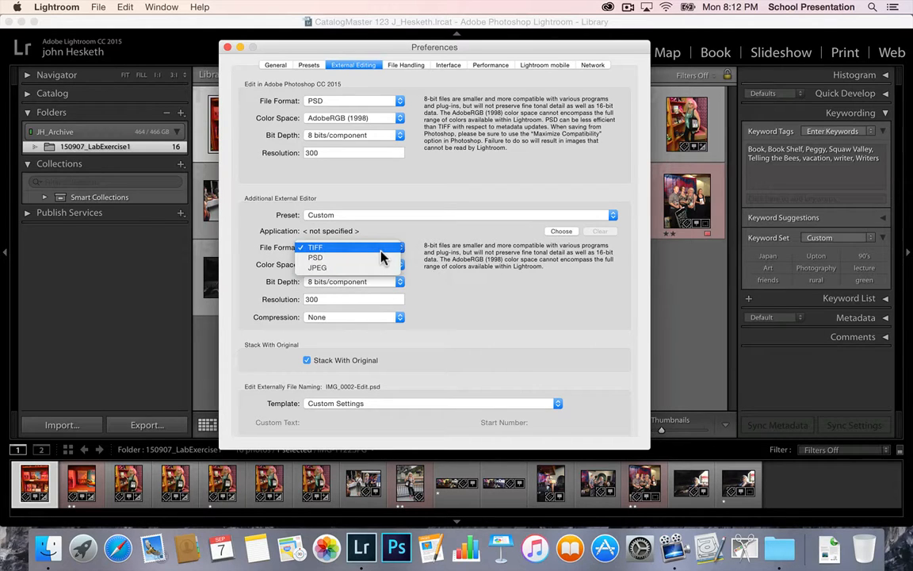
left_click(383, 257)
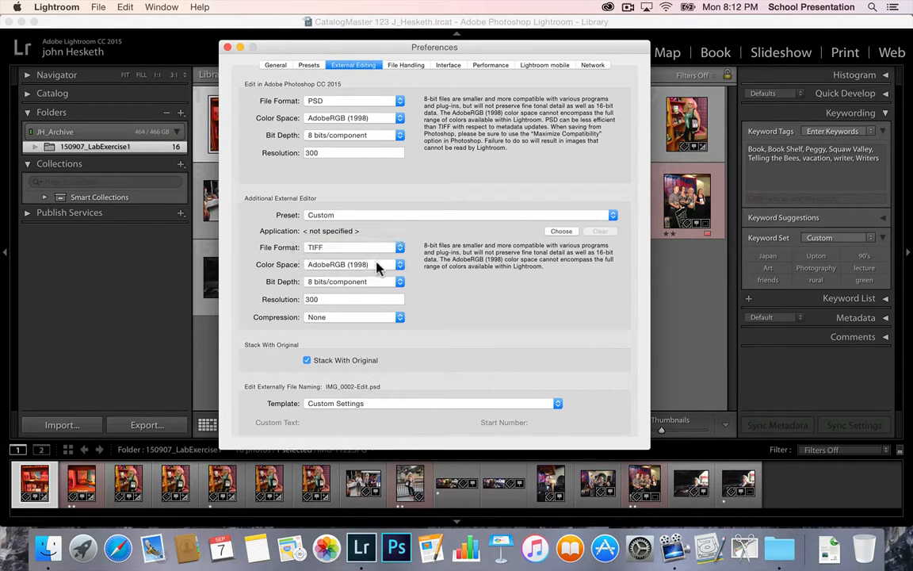
left_click(379, 268)
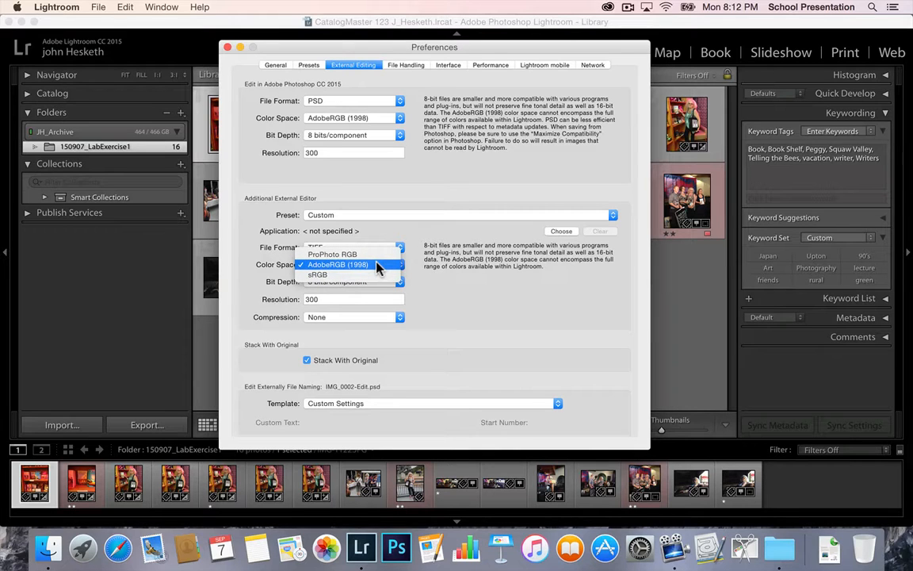
left_click(378, 267)
left_click(376, 283)
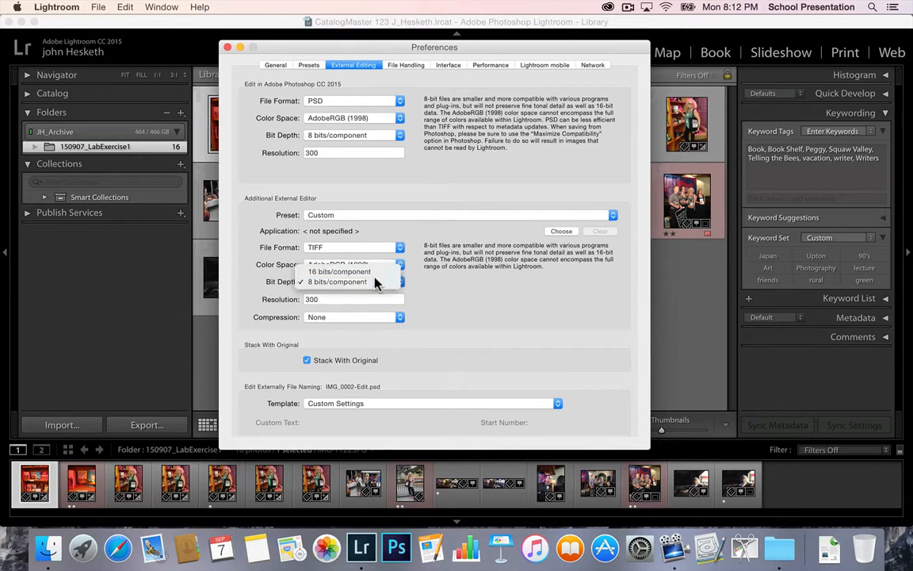
left_click(376, 283)
left_click(374, 299)
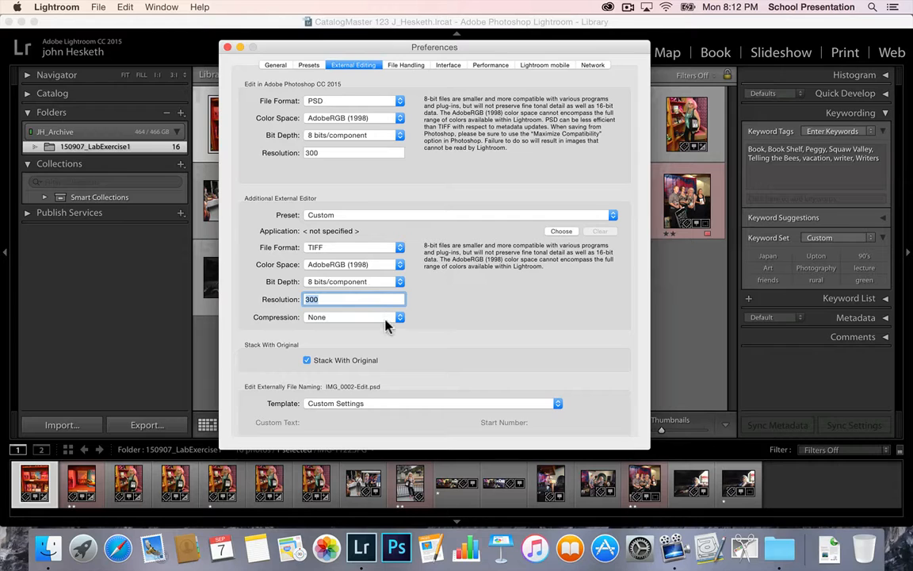
left_click(387, 318)
left_click(387, 317)
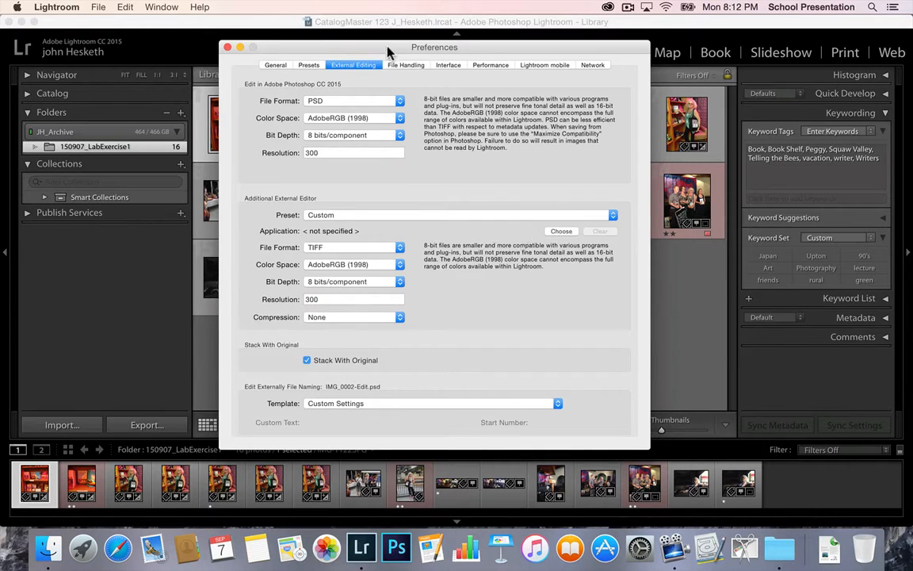
Examine the DNG import options in the File Handling preferences, switching Embed Fast Load Data off and on again
left_click(407, 65)
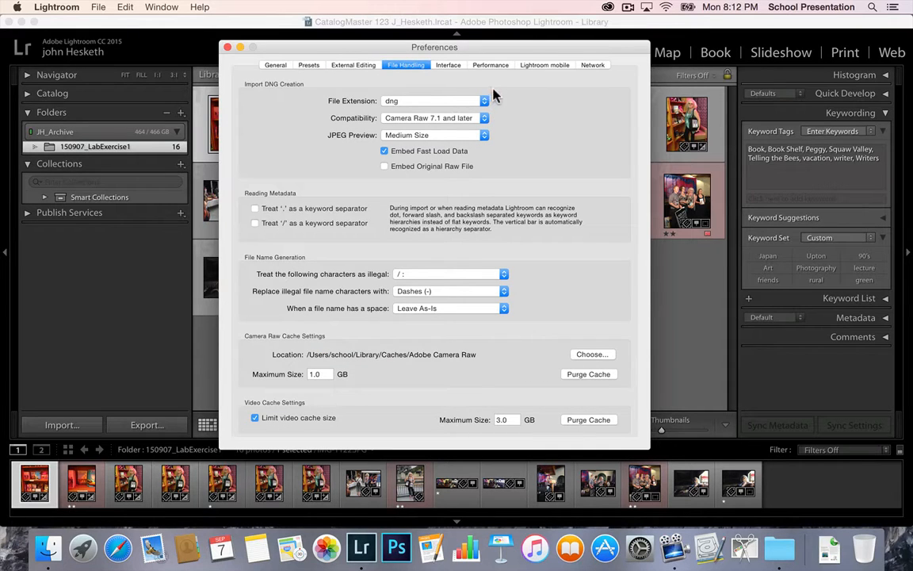
left_click(384, 151)
left_click(385, 152)
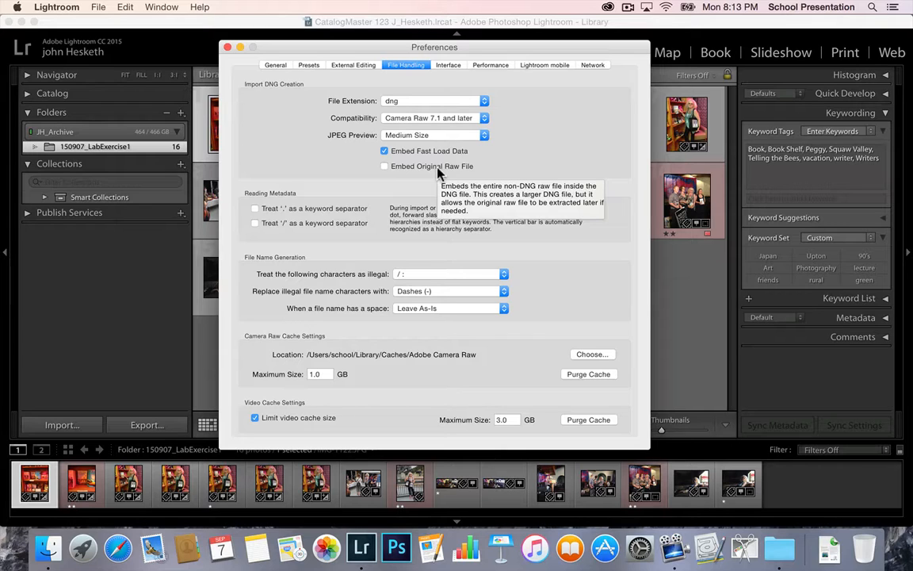
Review the Interface, Performance, Lightroom mobile and Network preferences
left_click(449, 69)
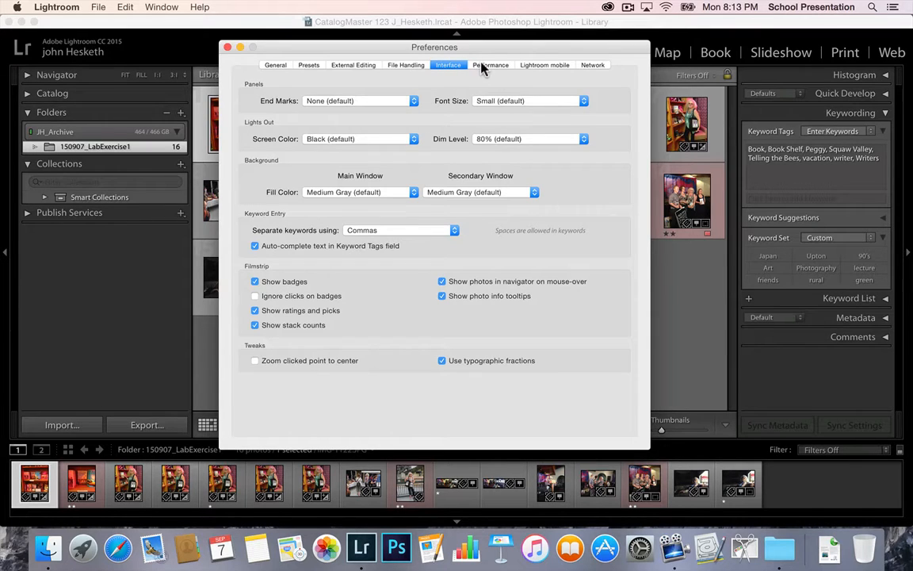
left_click(482, 66)
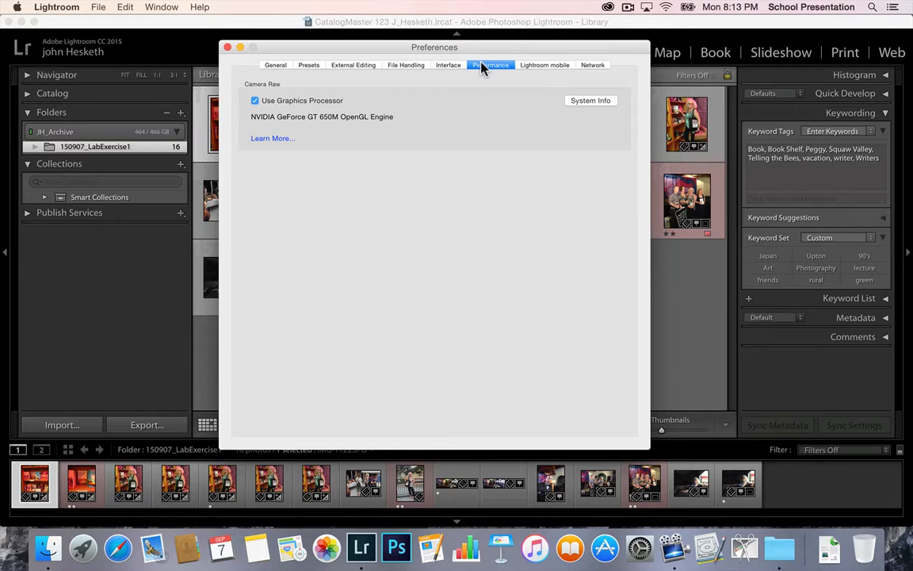
left_click(553, 67)
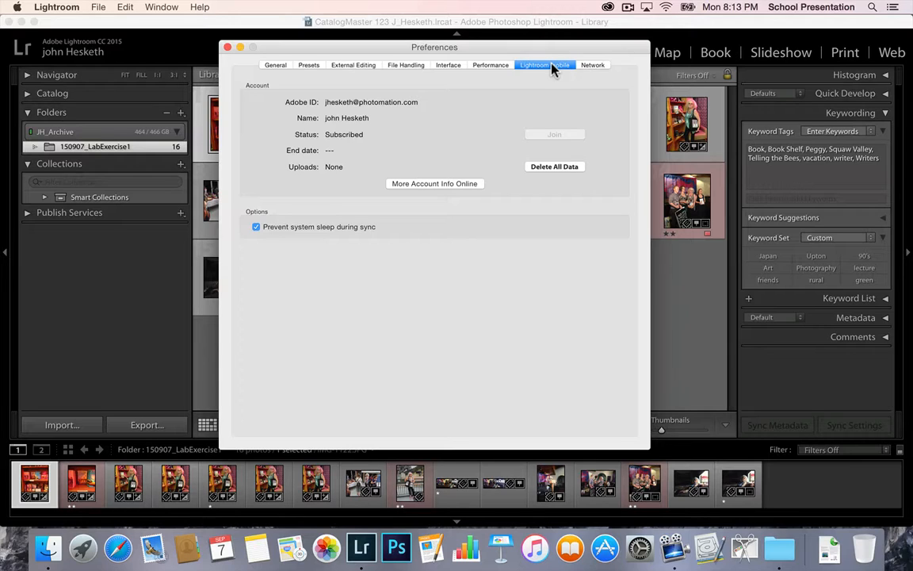
left_click(595, 65)
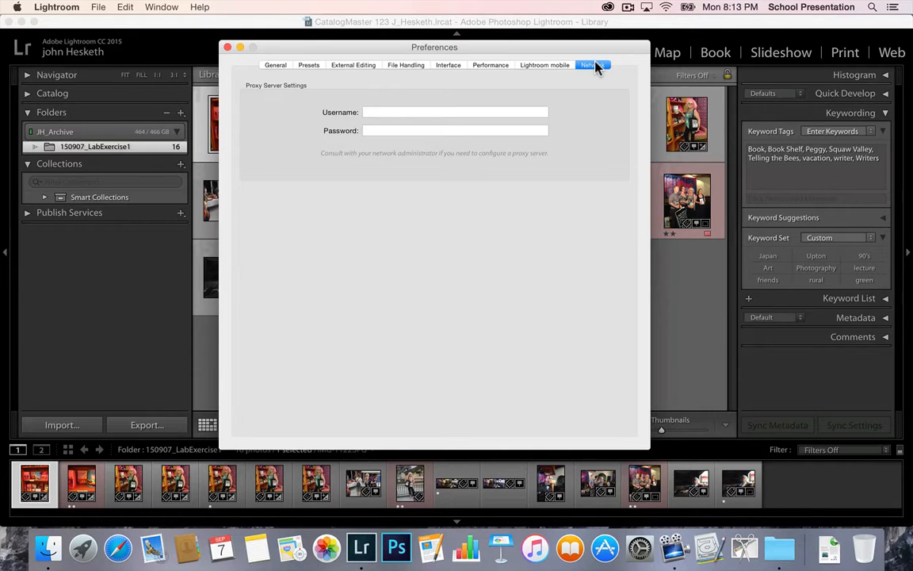
Close the preferences and open the Catalog Settings
left_click(227, 47)
left_click(67, 8)
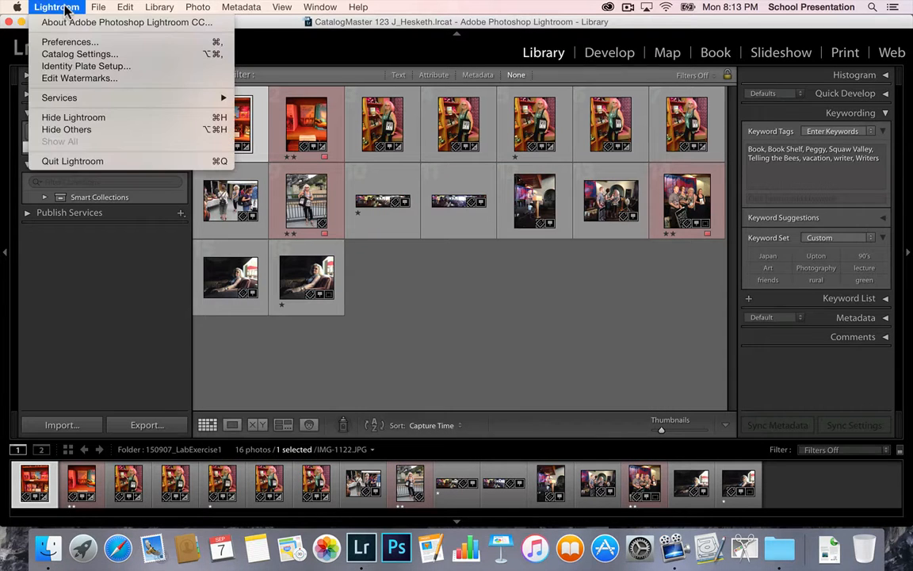
left_click(65, 54)
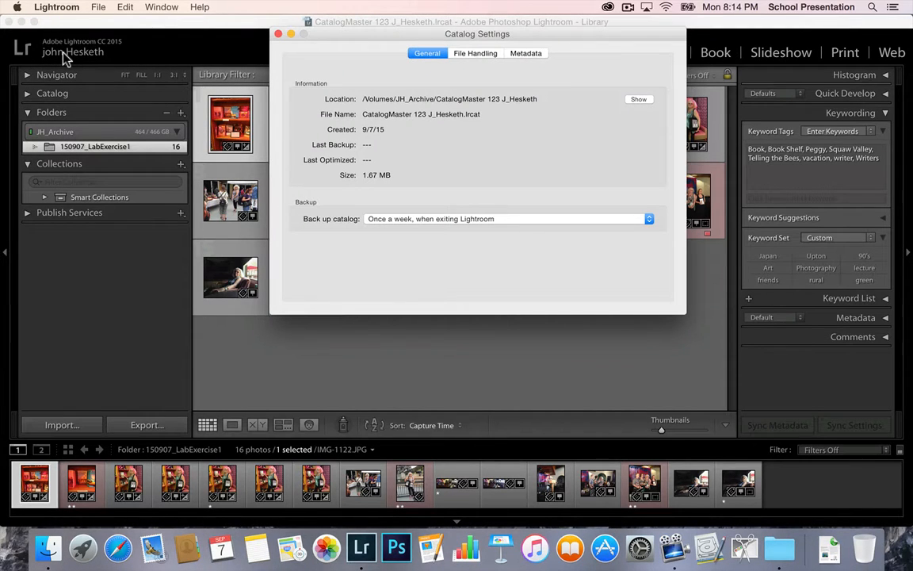
Review the backup frequency choices in the General catalog settings and keep Once a week, when exiting Lightroom
left_click(58, 7)
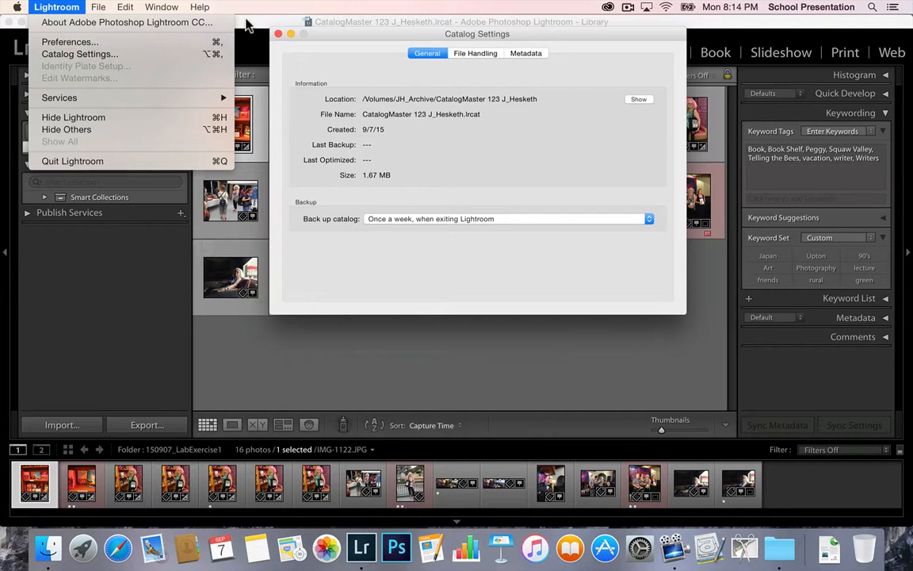
left_click(355, 41)
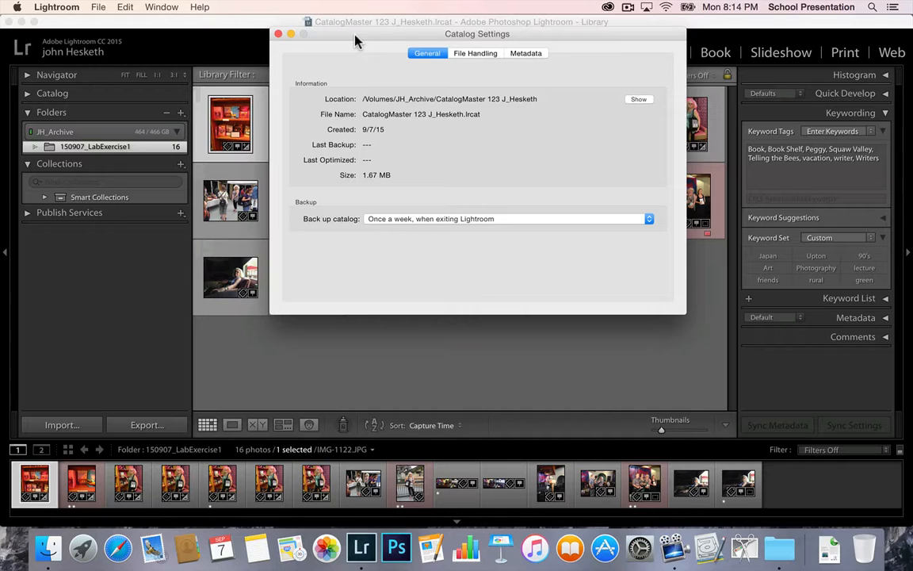
left_click(532, 221)
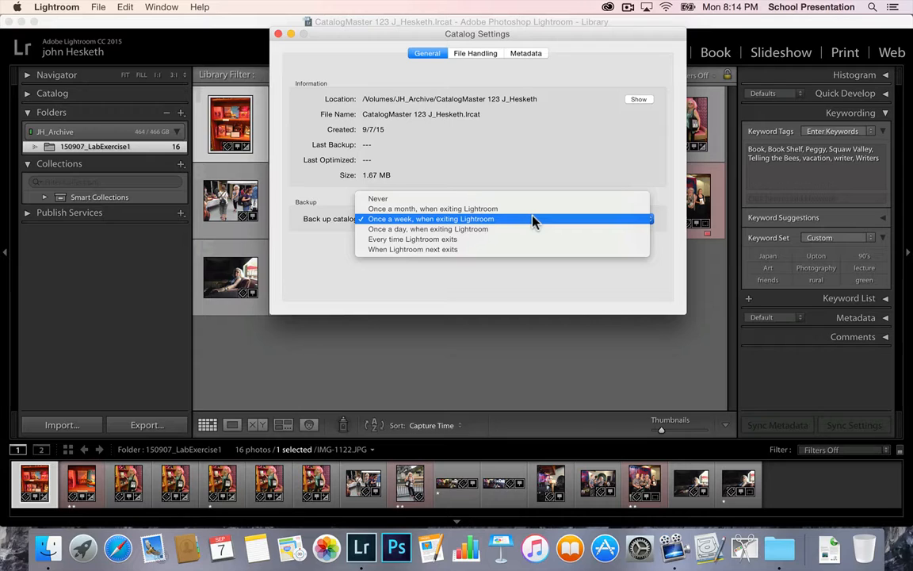
left_click(535, 220)
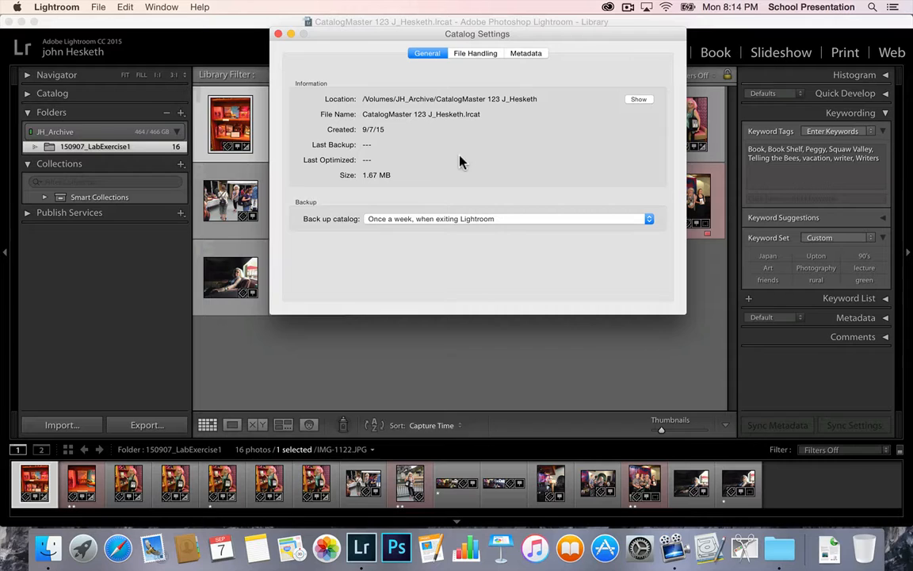
Set Automatically Discard 1:1 Previews to Never in the catalog's File Handling settings
left_click(486, 53)
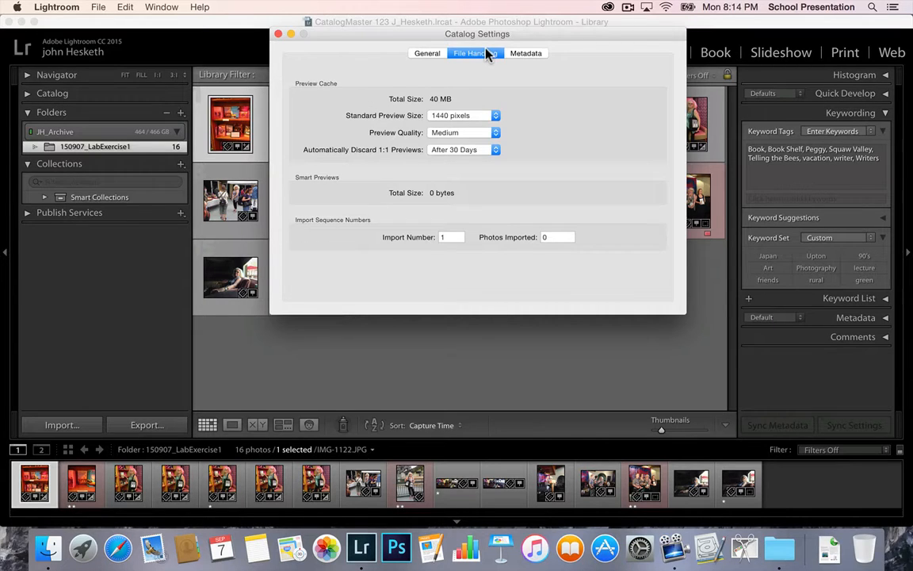
left_click(471, 154)
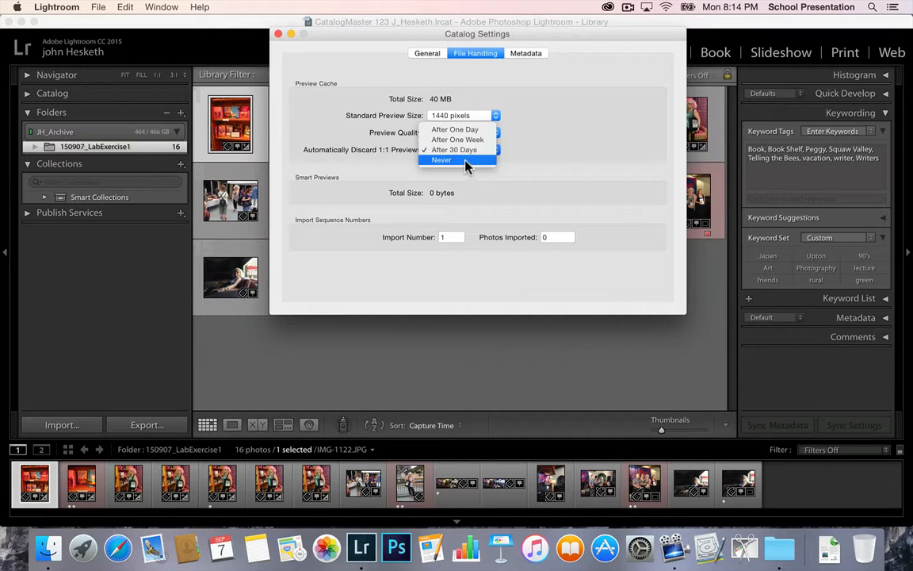
left_click(466, 161)
left_click(466, 148)
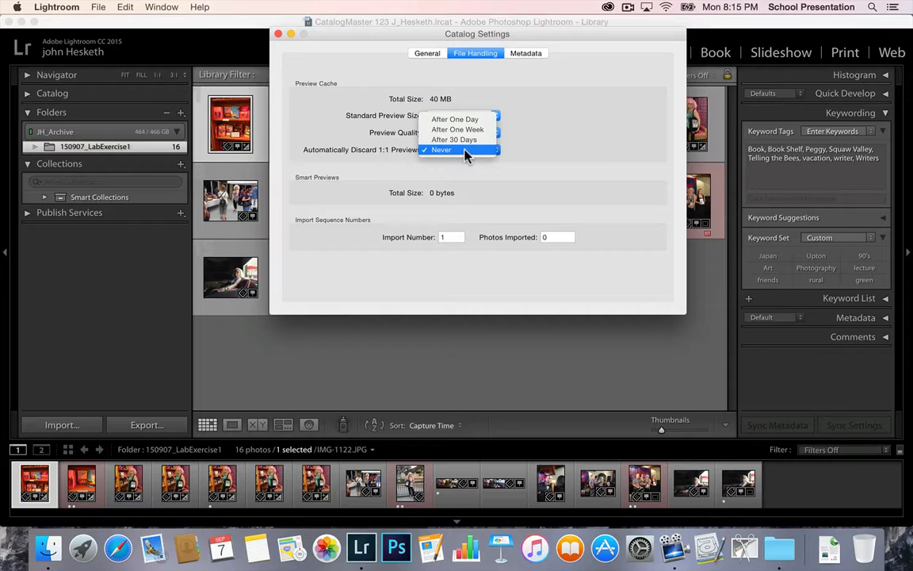
left_click(466, 151)
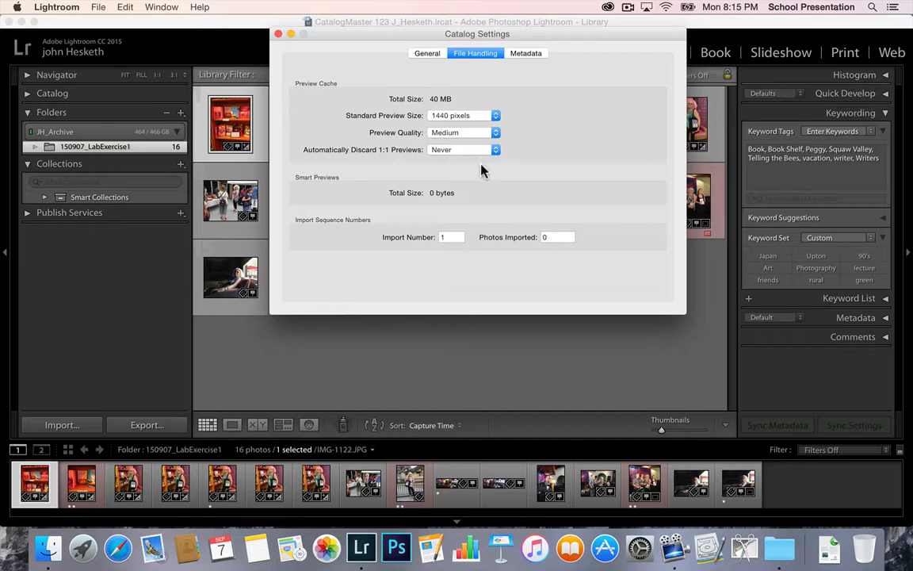
Enable automatic writing of changes into XMP and automatic face detection in the catalog's Metadata settings, and close the Catalog Settings
left_click(526, 54)
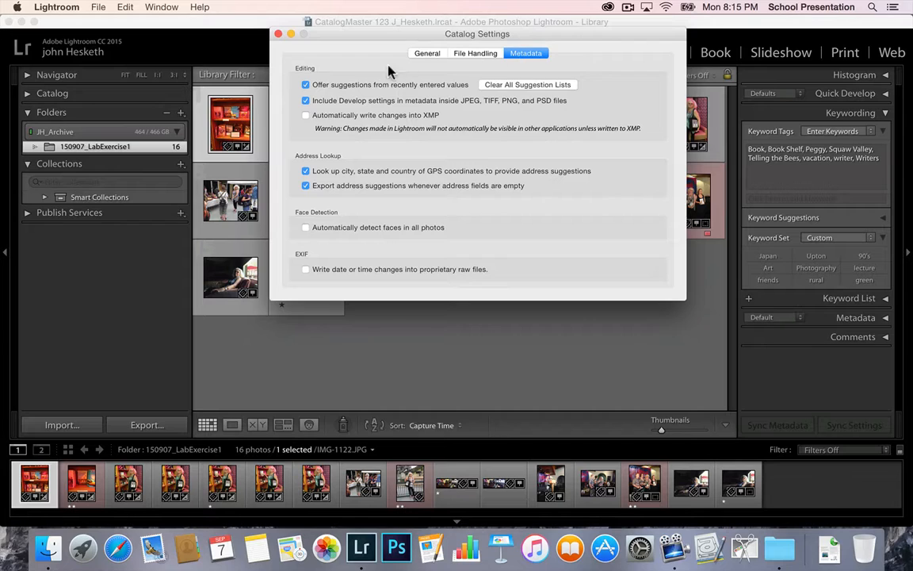
left_click(306, 116)
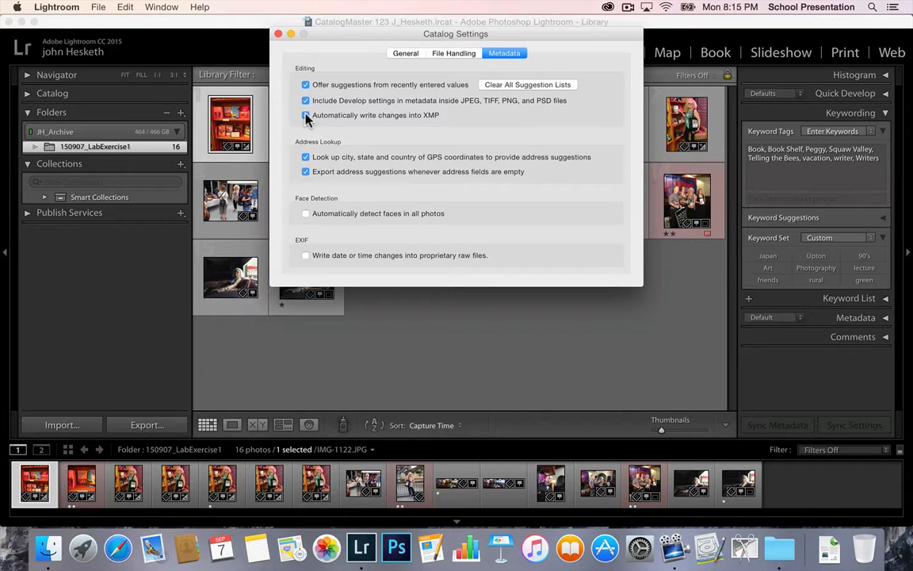
left_click(306, 116)
left_click(306, 215)
left_click(278, 34)
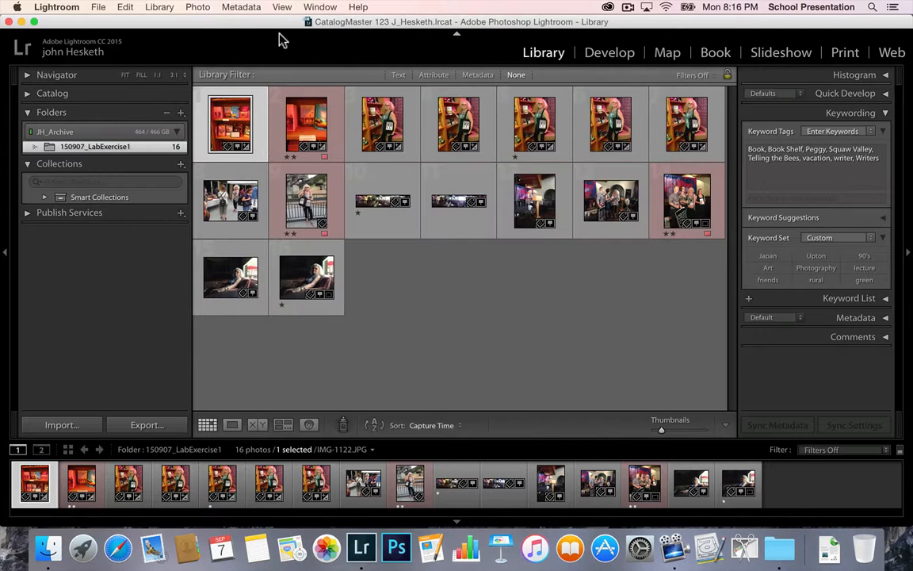
left_click(56, 7)
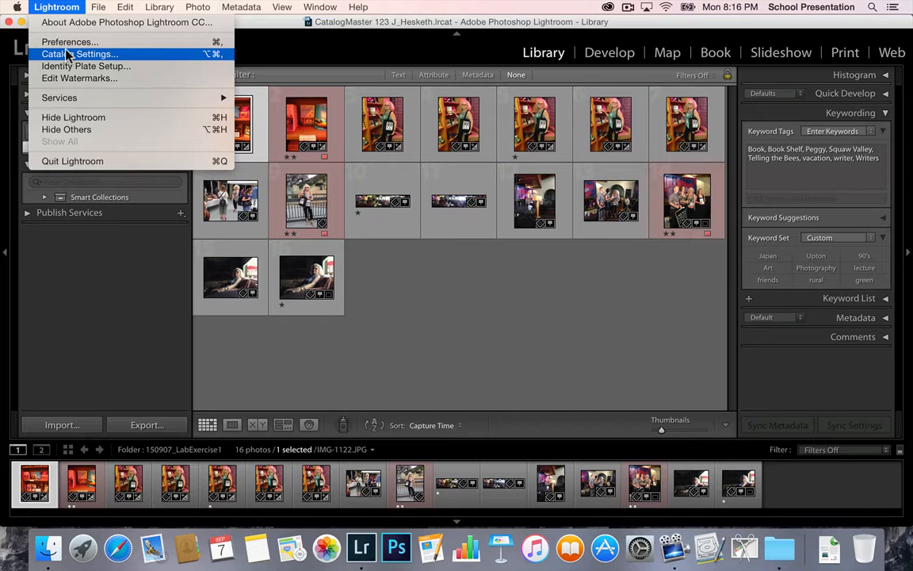
left_click(66, 10)
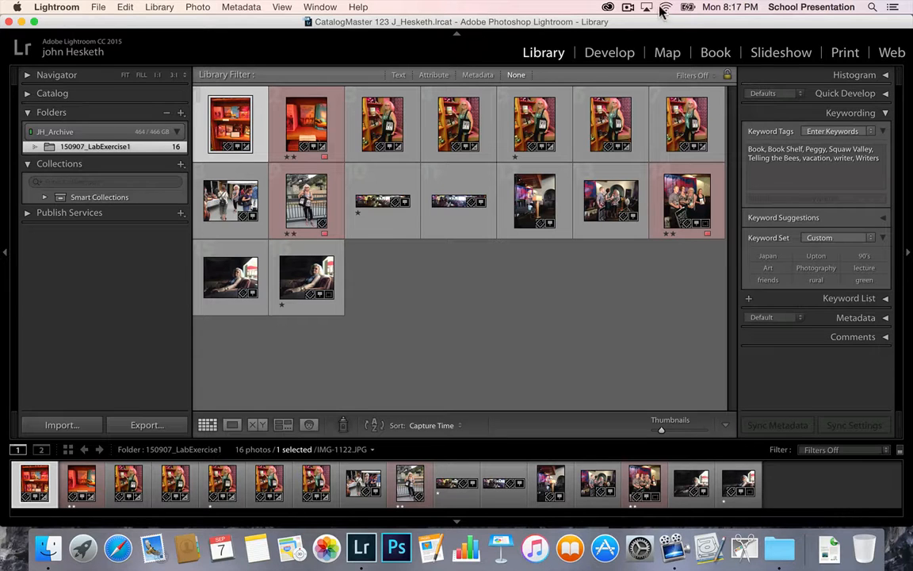
left_click(627, 7)
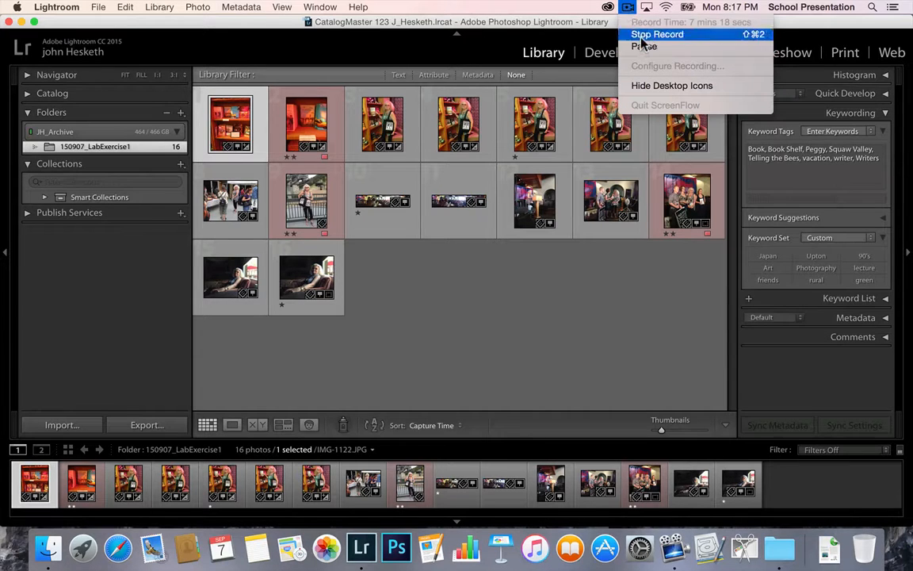